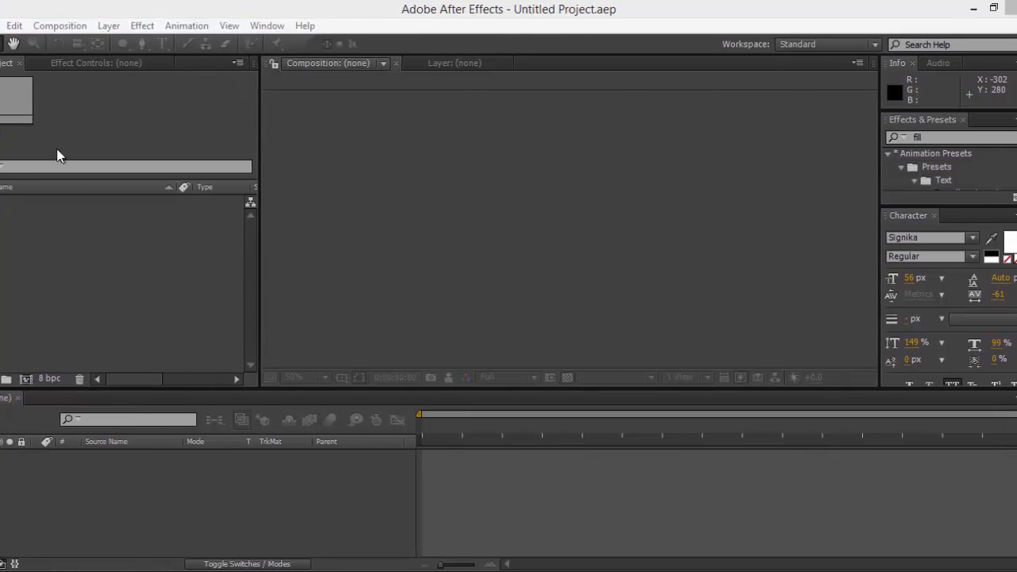
Step: Create a composition named "FInal Movie" using the HDTV 1080 29.97 preset with a duration of 0;01;05;00
left_click(71, 23)
left_click(72, 43)
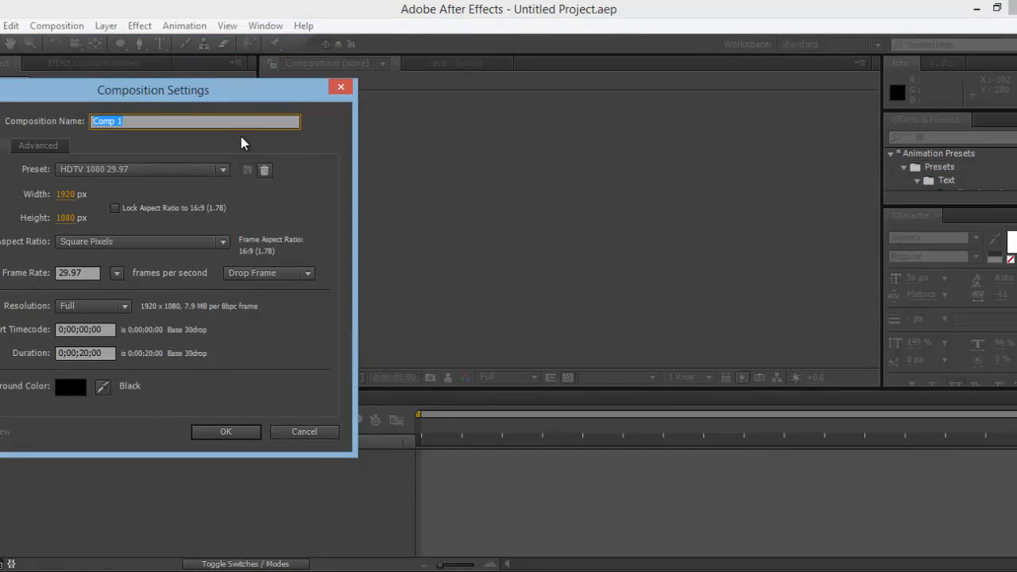
type("FInal Movie")
left_click(77, 356)
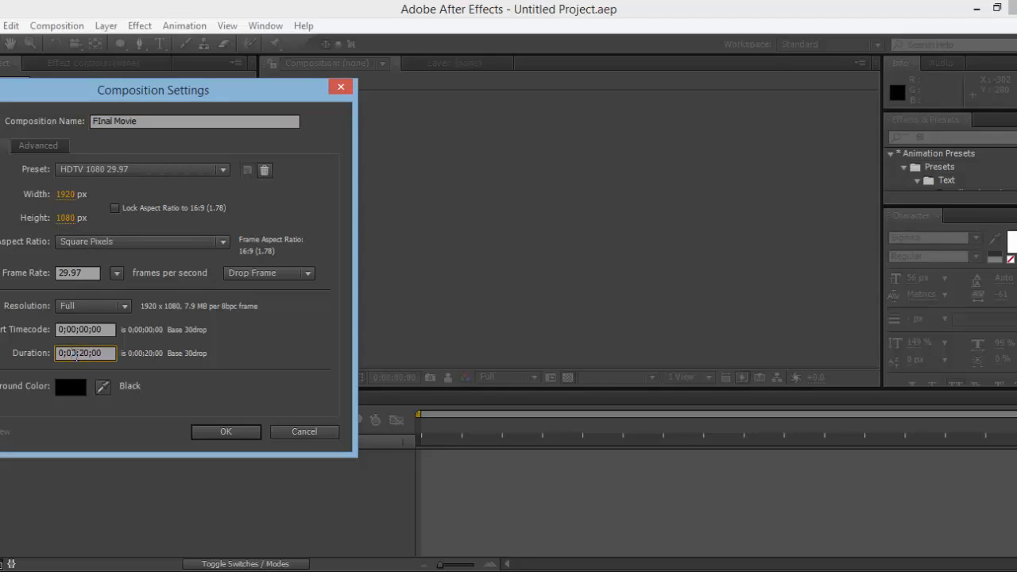
type("1;05")
left_click(229, 433)
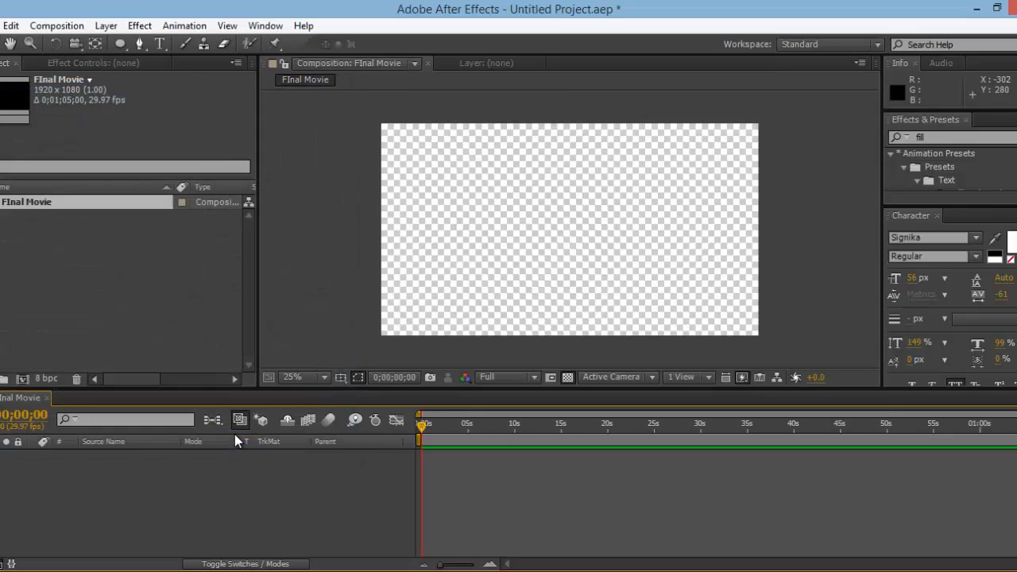
Step: Correct the composition's name to "Final Movie" in the project
left_click(20, 203)
key("Return")
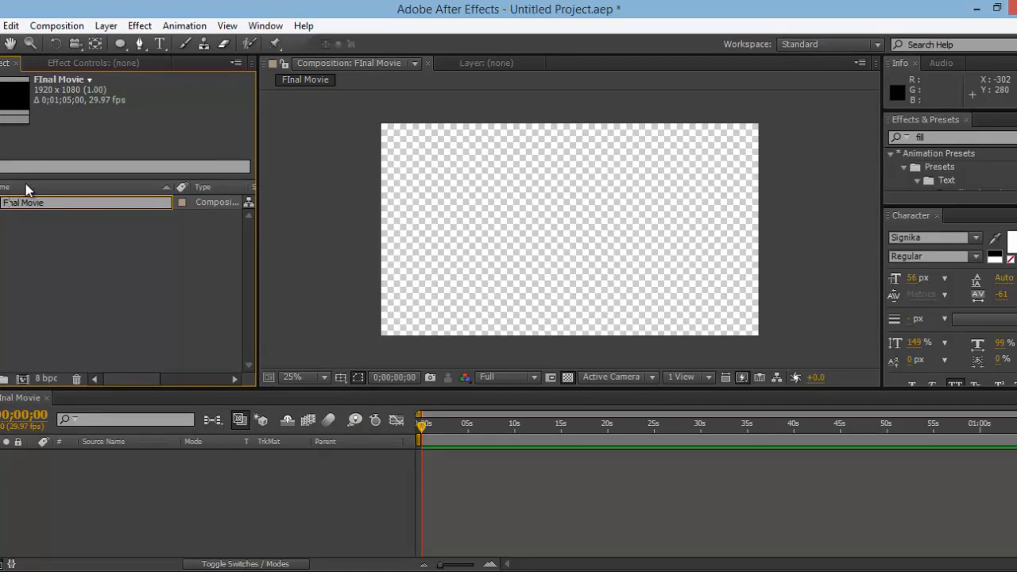
key("Return")
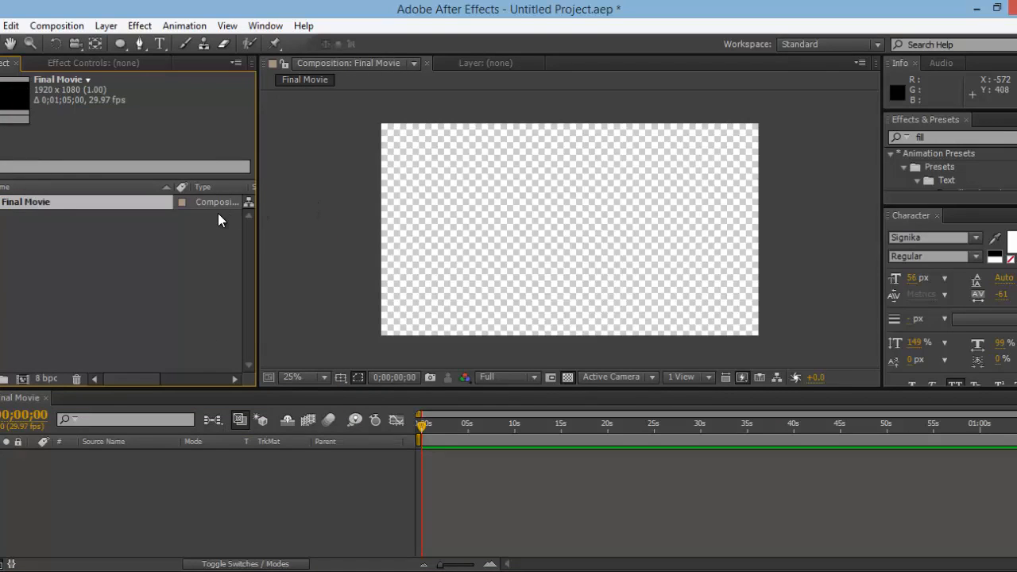
left_click(201, 246)
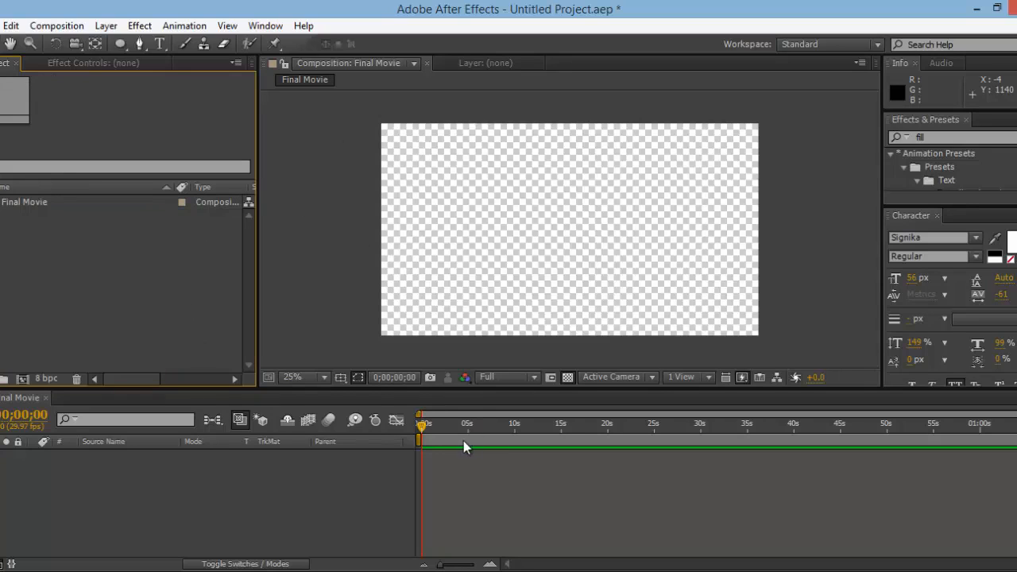
mouse_move(420, 431)
left_mouse_down()
mouse_move(1000, 442)
mouse_move(414, 438)
left_mouse_up()
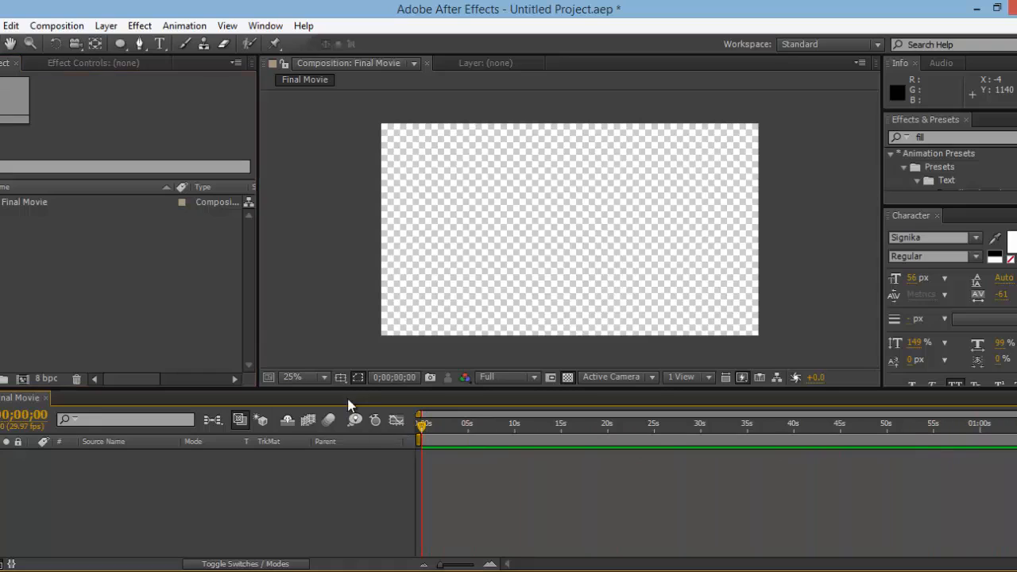
Step: Create a project folder named "Content" at the root level
left_click(95, 259)
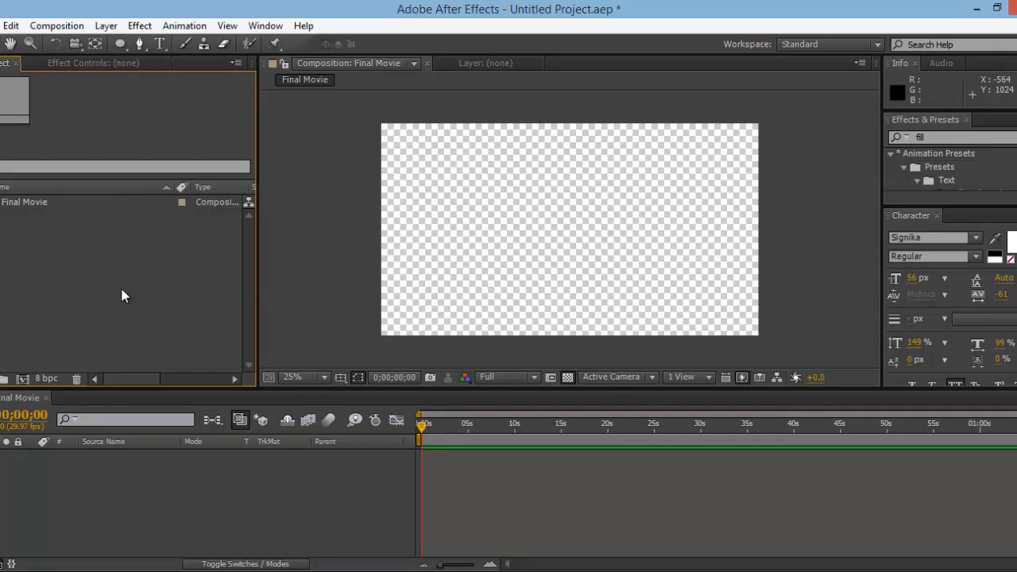
left_click(5, 382)
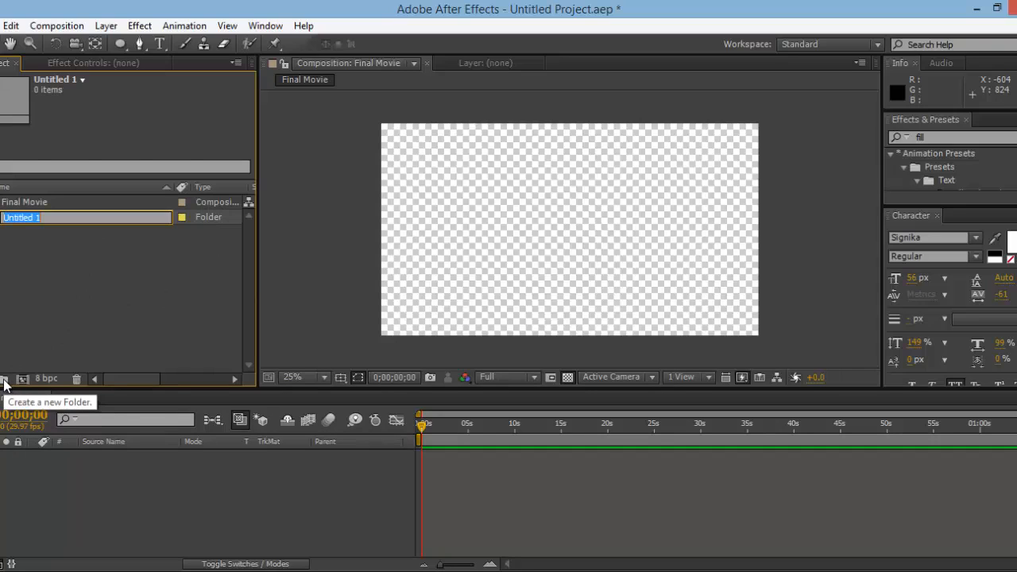
type("Content")
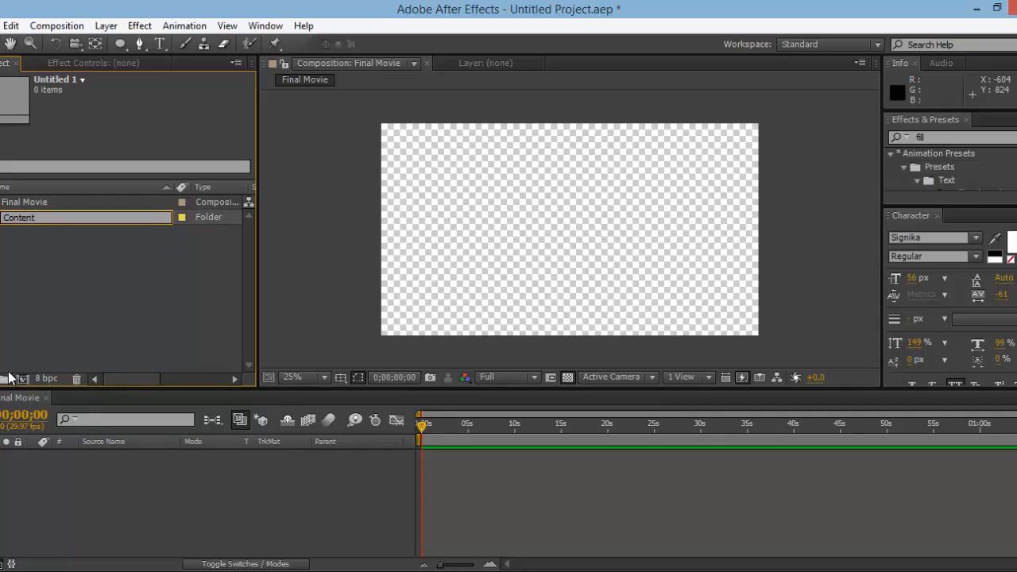
key("Return")
left_click(5, 381)
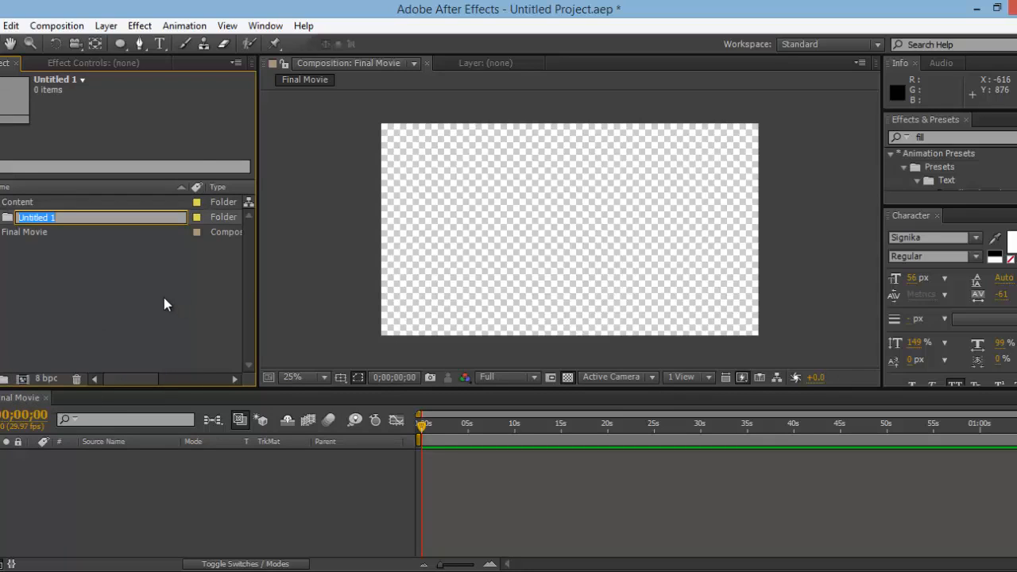
left_click(25, 249)
left_click(24, 216)
key("Delete")
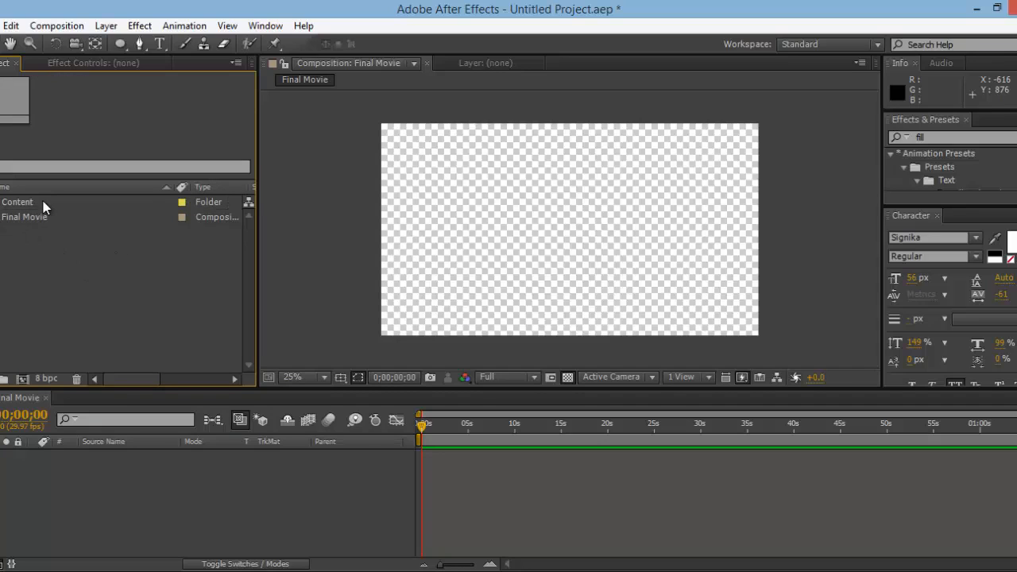
Step: Create a second root-level project folder named "Edit Compositions"
left_click(5, 380)
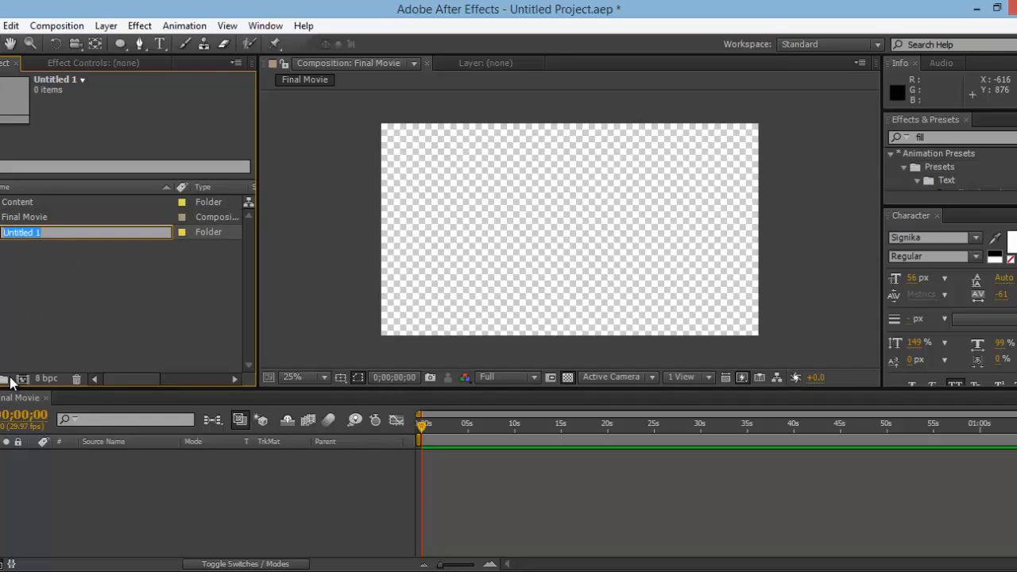
type("Edi")
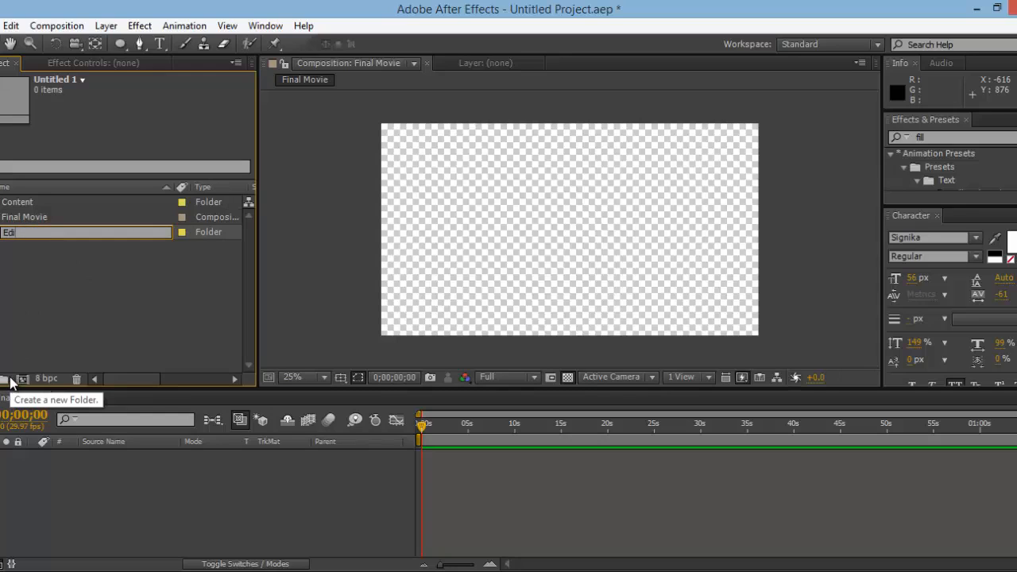
type("t COmpo")
key("BackSpace")
key("BackSpace")
key("BackSpace")
key("BackSpace")
type("ompositions")
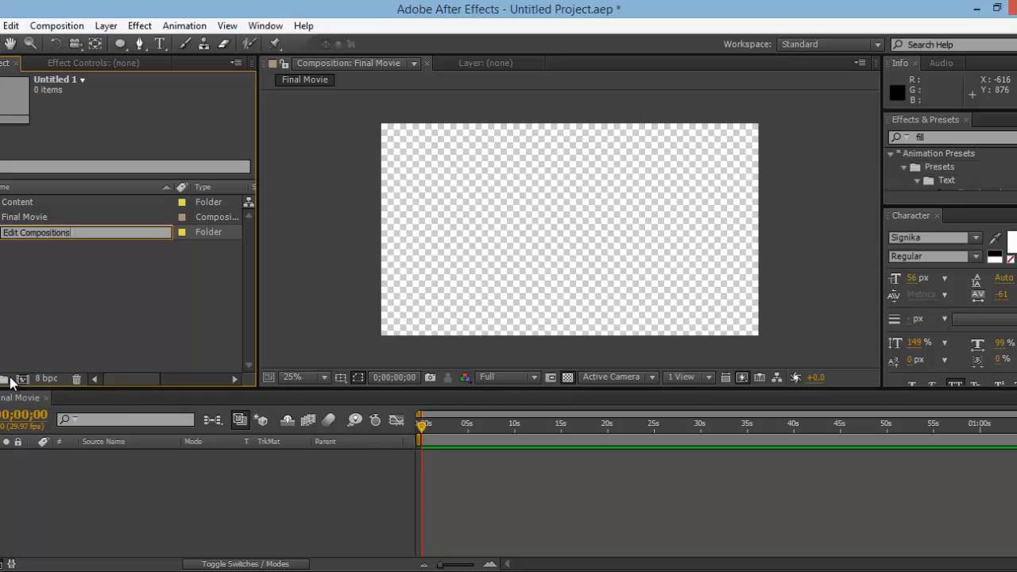
key("Return")
left_click(48, 341)
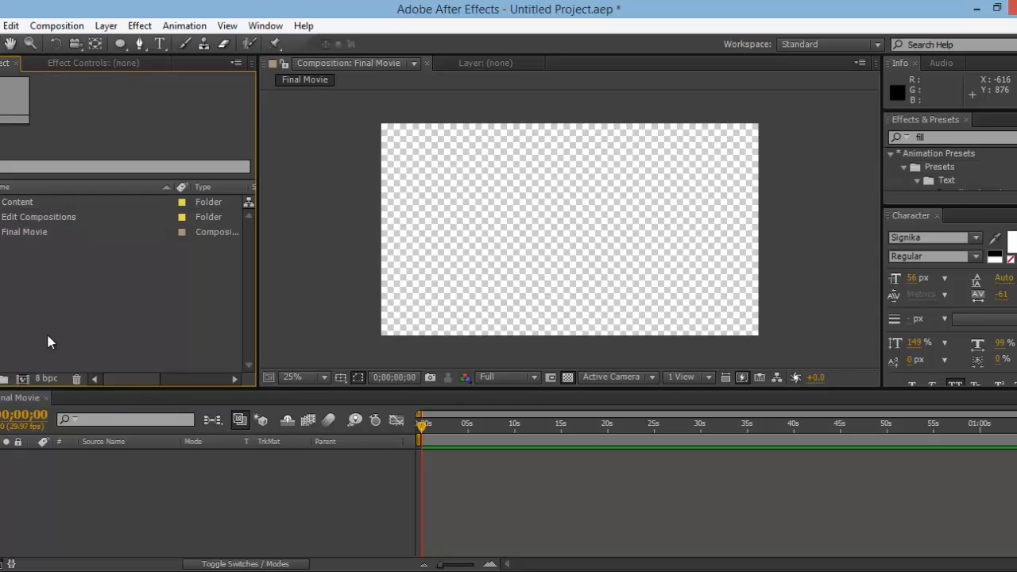
Step: Create another root-level project folder and name it "Compositions", correcting the spelling
left_click(12, 381)
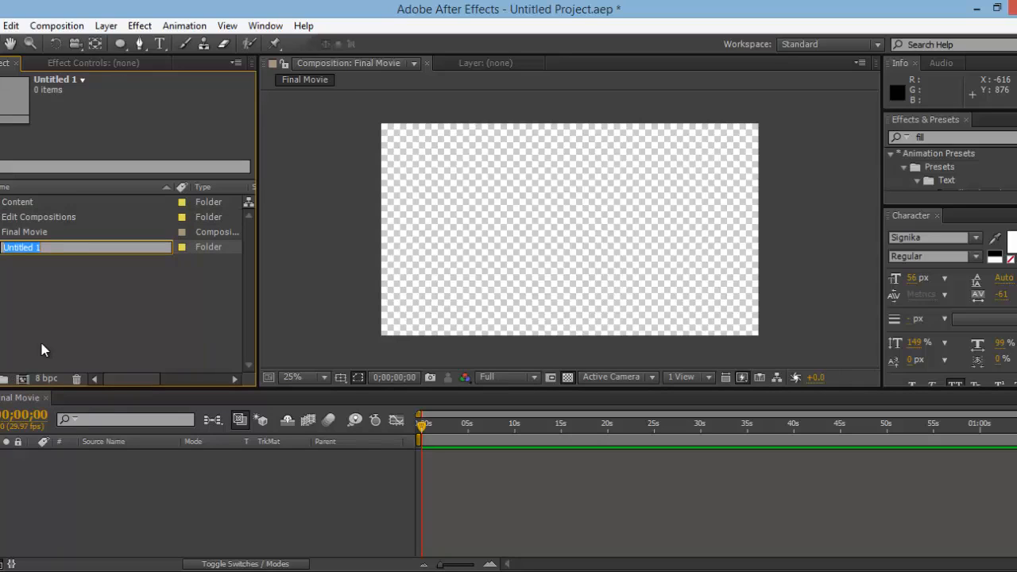
type("Compositons")
key("Return")
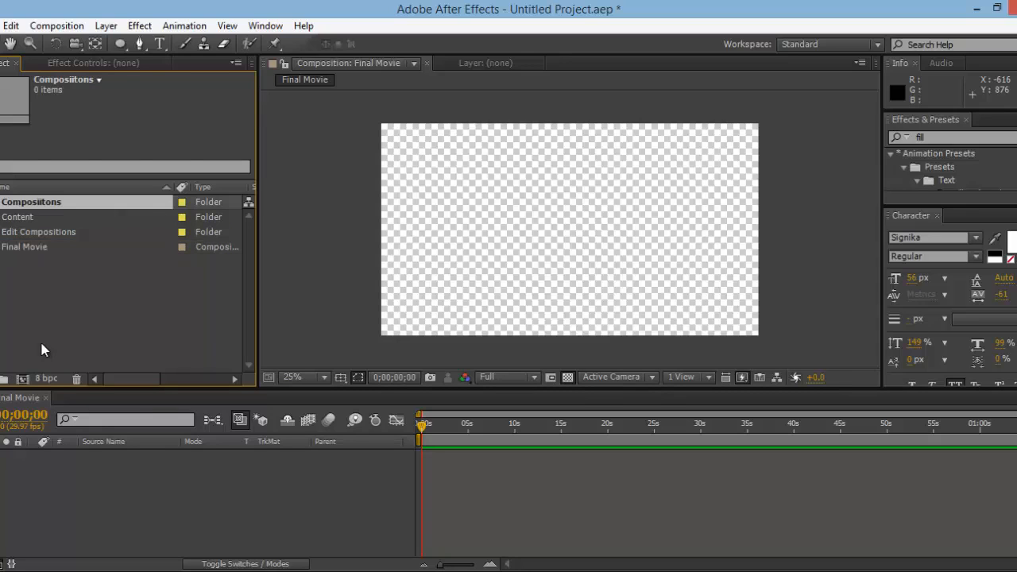
key("Return")
left_click(43, 202)
key("BackSpace")
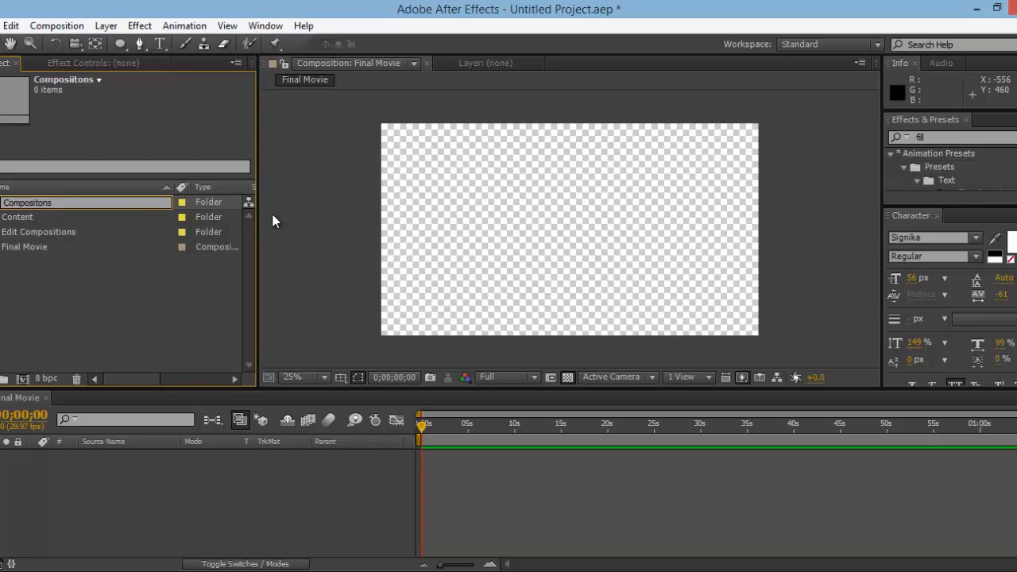
type("i")
key("Return")
left_click(83, 289)
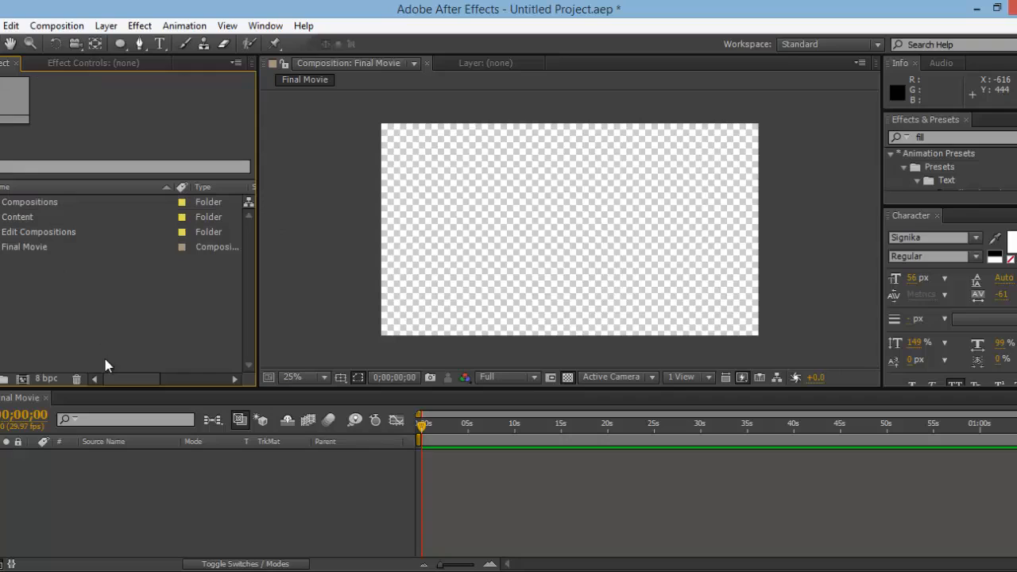
Step: Create a root-level project folder named "Color Controls"
left_click(4, 379)
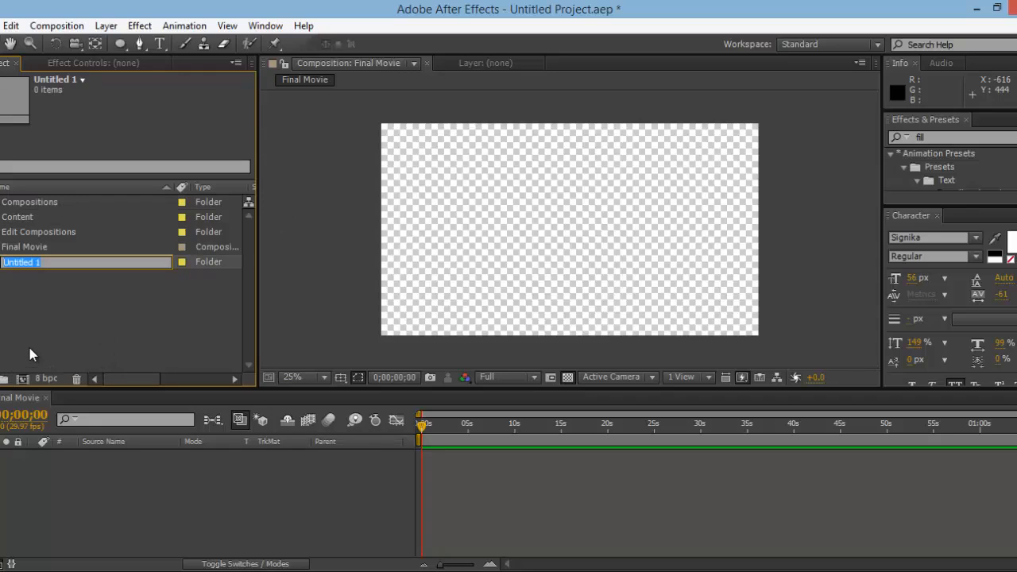
type("Color Controls")
key("Return")
left_click(93, 297)
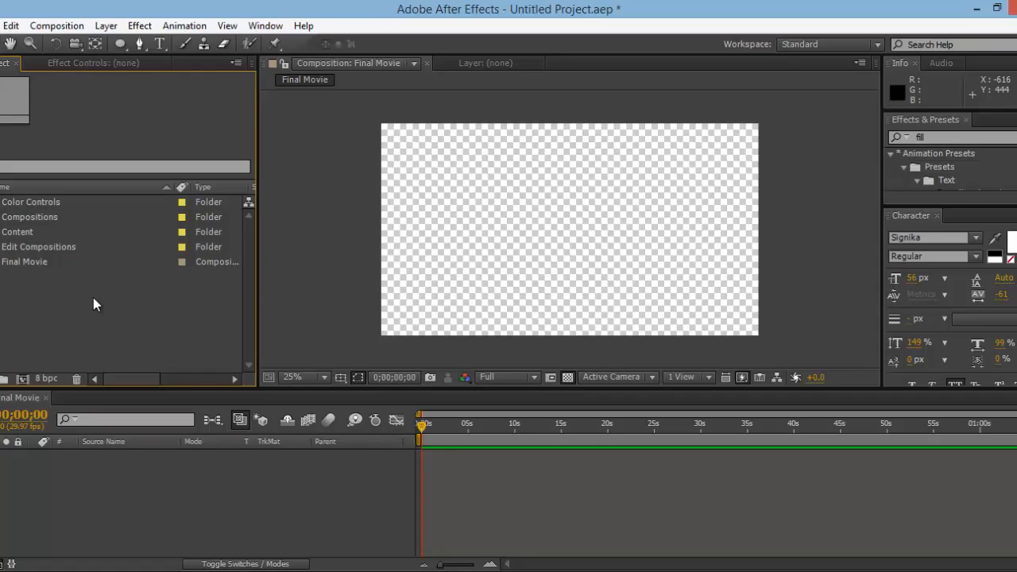
Step: Move the Final Movie composition into the Edit Compositions folder
left_click(36, 263)
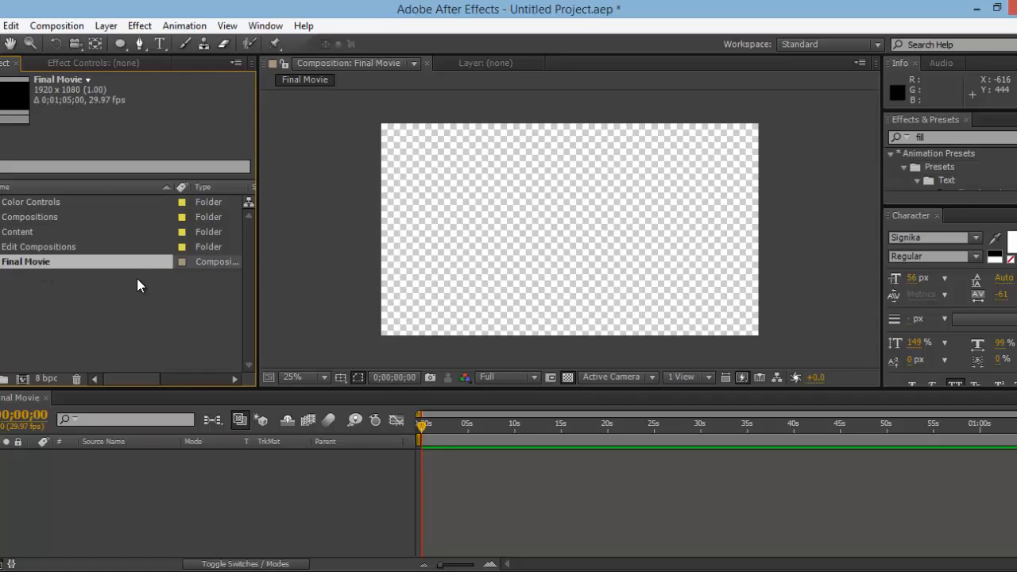
left_click_drag(27, 260, 27, 252)
left_click(43, 252)
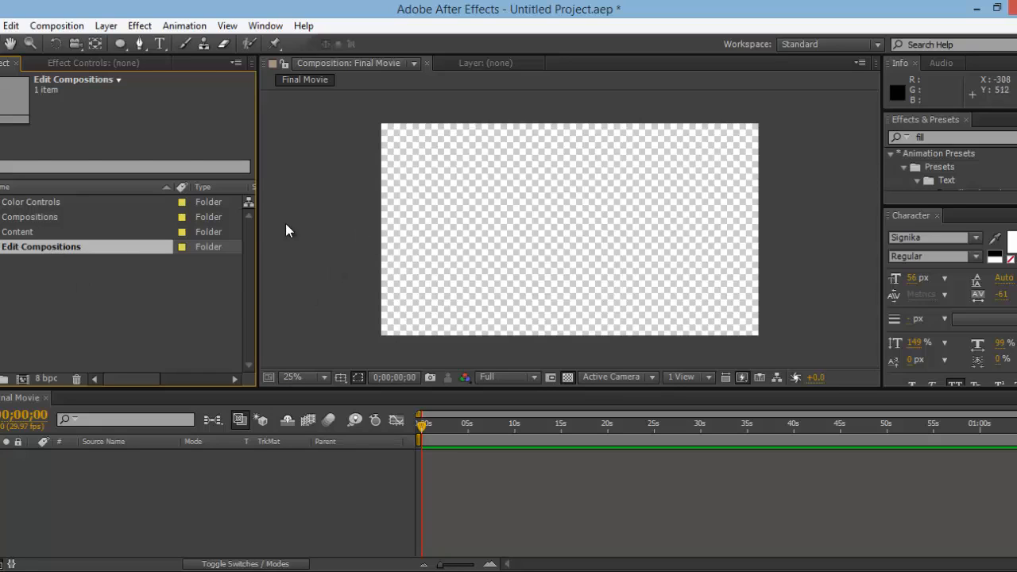
left_click(40, 232)
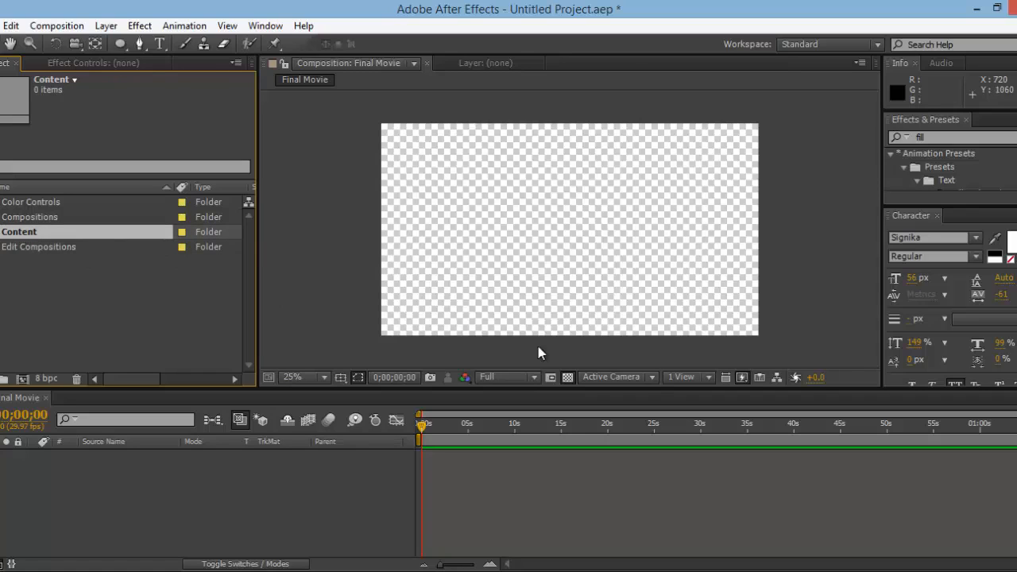
left_click(55, 235)
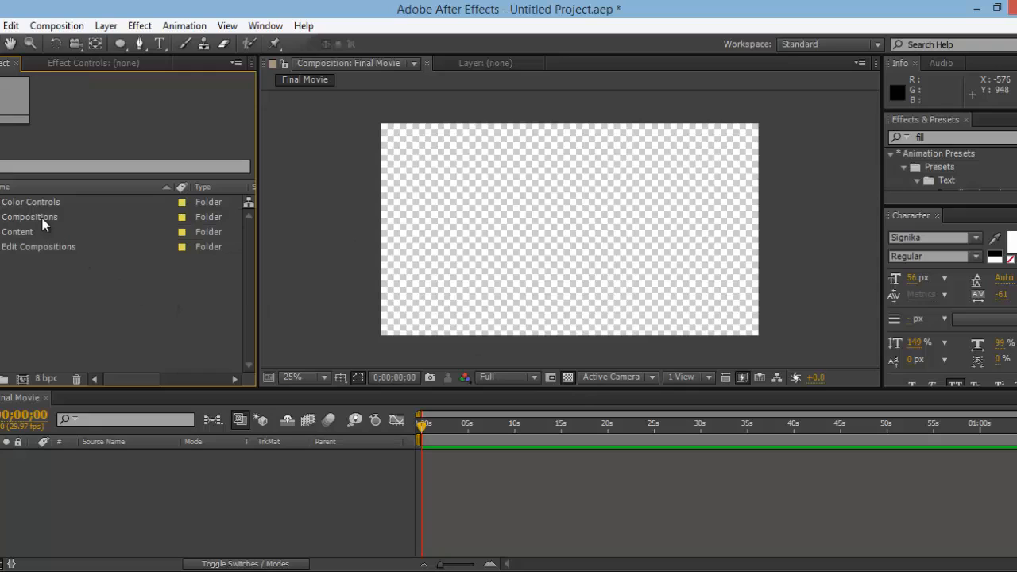
left_click(43, 220)
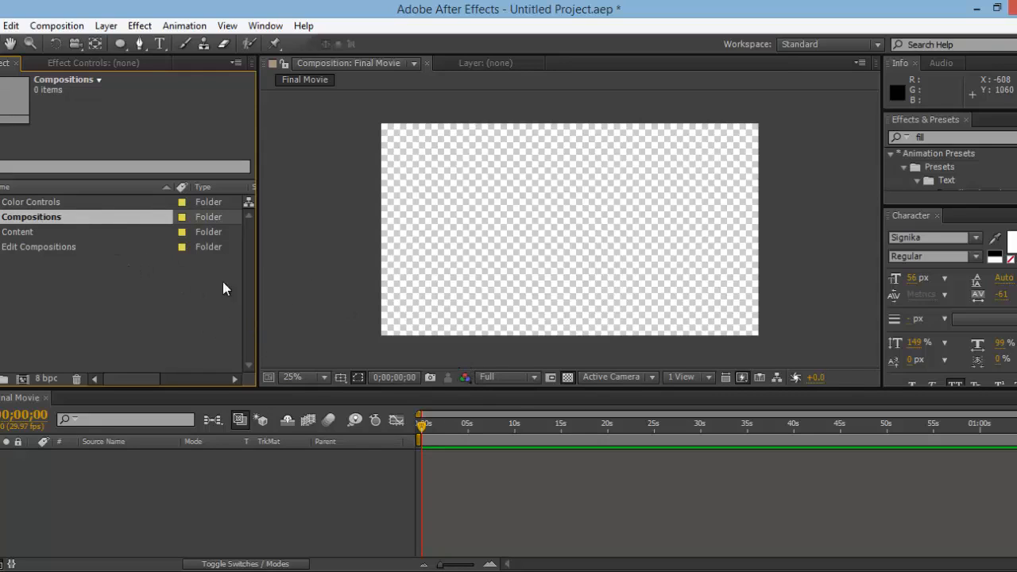
left_click(54, 285)
left_click(22, 205)
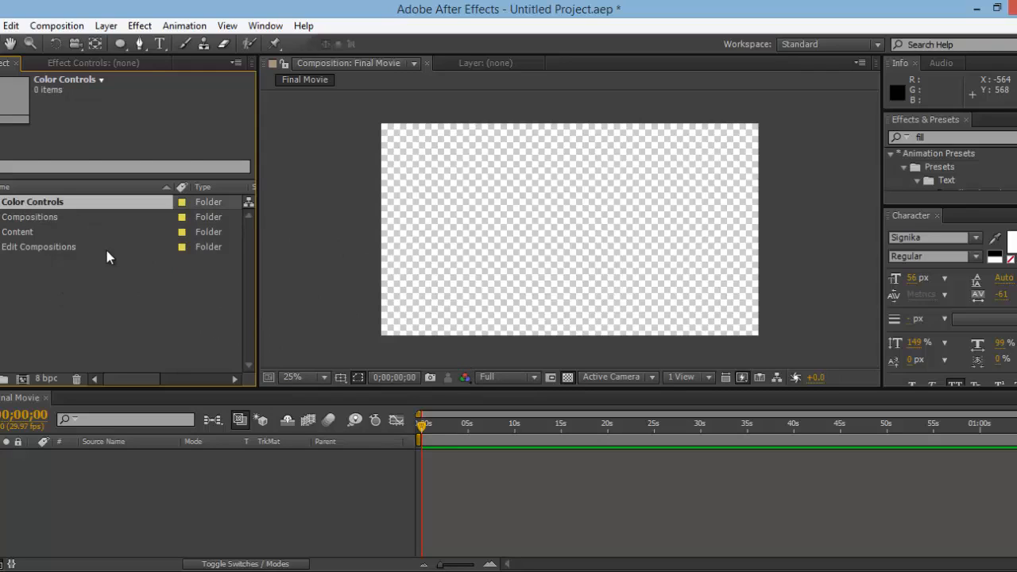
Step: Create a root-level 1920 x 1080 composition named "Scene 1" with a duration of 0;00;20;00
left_click(92, 289)
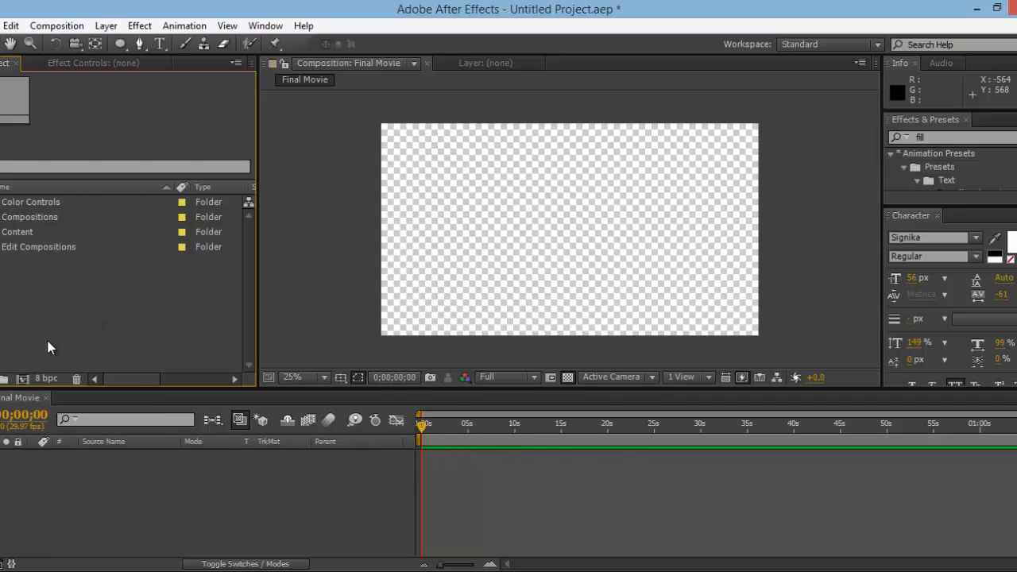
left_click(26, 380)
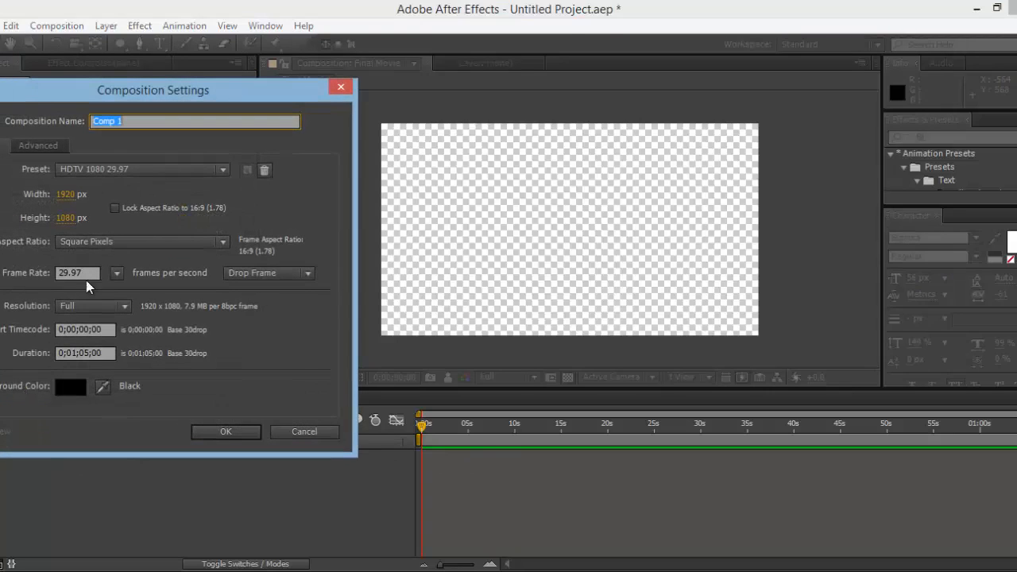
type("Scene 1")
left_click(91, 352)
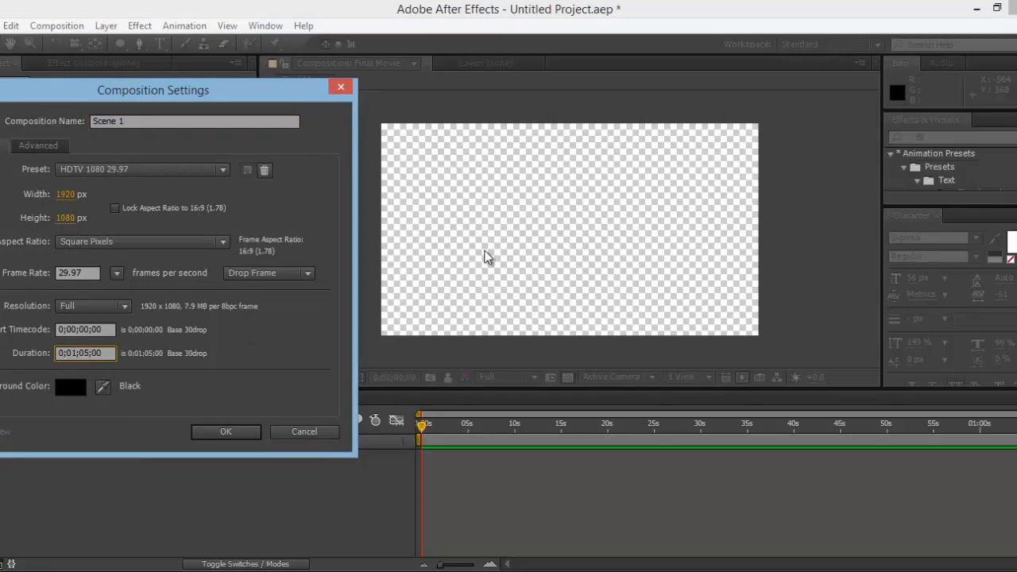
type("500")
key("BackSpace")
type("2")
key("Delete")
type("0")
left_click(240, 431)
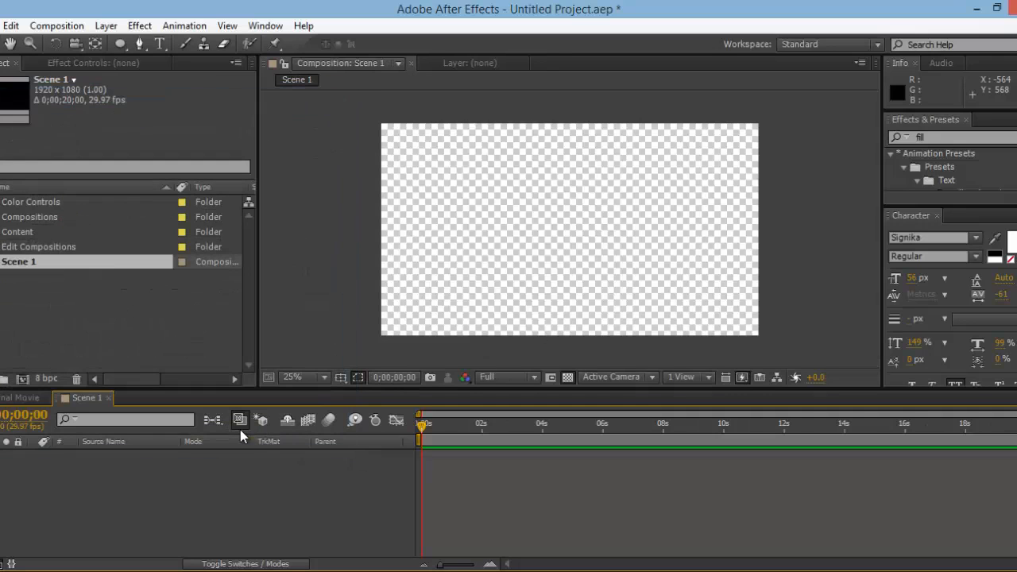
Step: Bring up the Final Movie timeline and duplicate the Scene 1 composition three times in the project
left_click(27, 395)
left_click(21, 262)
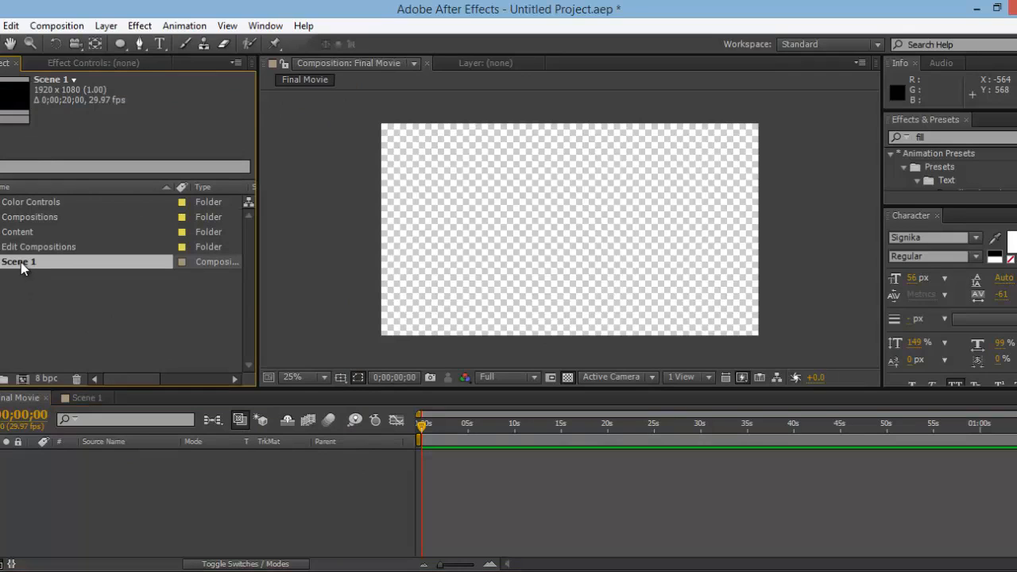
key("ctrl+d")
key("ctrl+d")
key("ctrl+d")
left_click(62, 322)
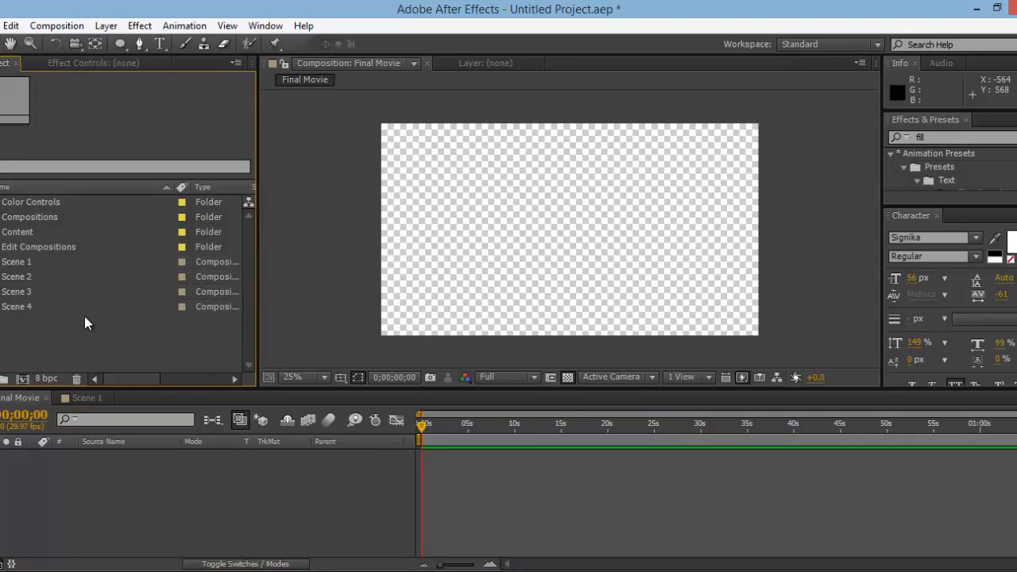
Step: Add the compositions Scene 1 through Scene 4 as layers in the Final Movie timeline
left_click_drag(85, 317, 116, 515)
left_click(489, 563)
left_click(482, 533)
mouse_move(117, 457)
left_mouse_down()
mouse_move(120, 492)
mouse_move(125, 456)
mouse_move(124, 475)
left_mouse_up()
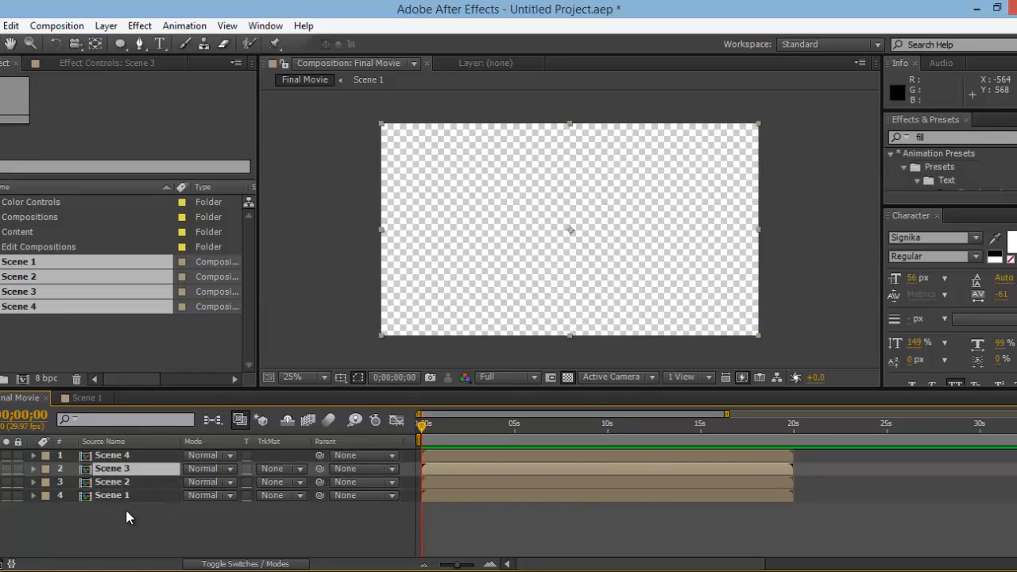
Step: Shift the Scene 2, Scene 3 and Scene 4 layers to start at about 19 seconds, slightly overlapping the end of Scene 1
left_click(125, 507)
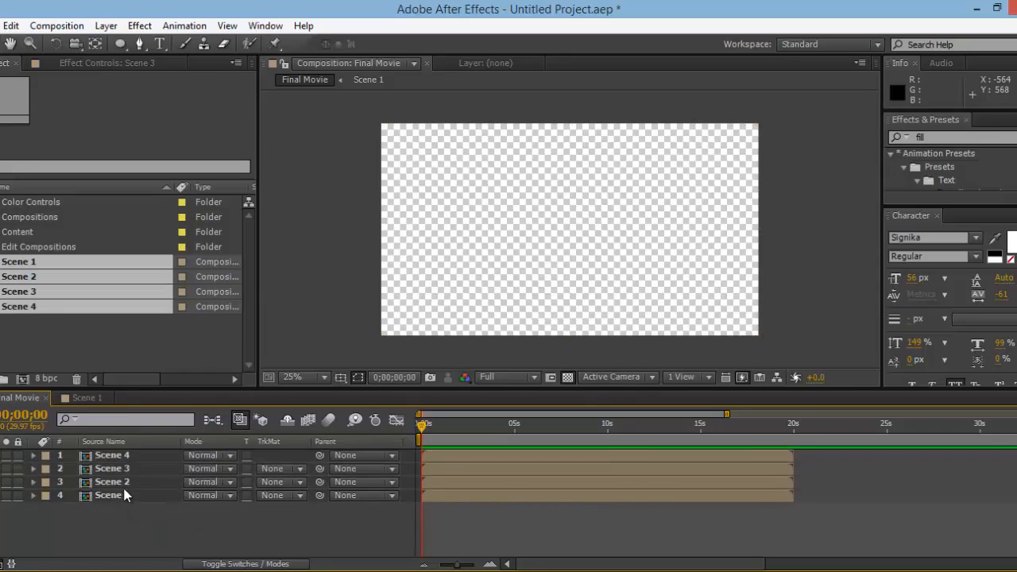
left_click_drag(729, 414, 1016, 414)
left_click(587, 480)
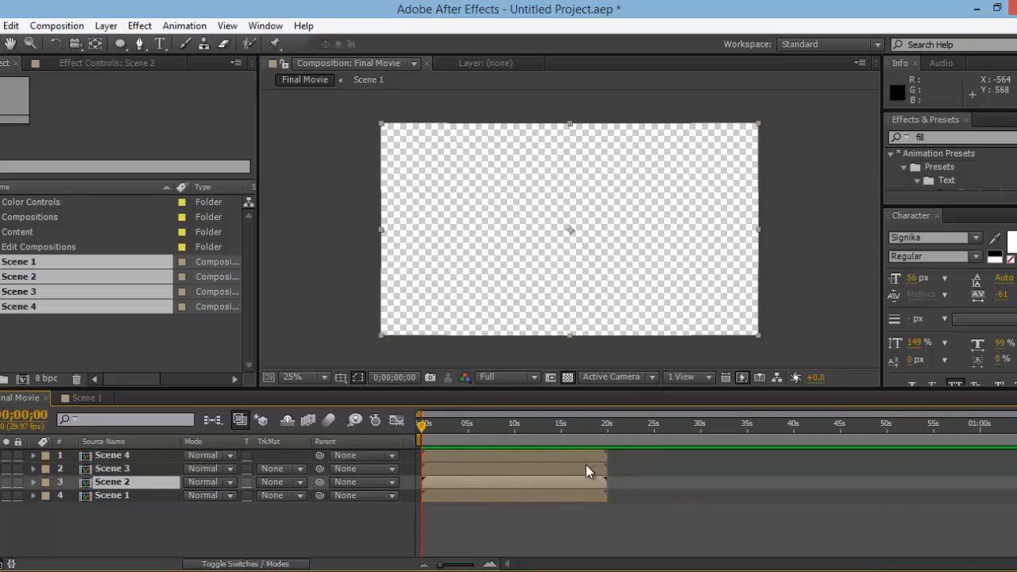
left_click(565, 459, "shift")
left_click_drag(565, 459, 690, 455)
left_click(654, 526)
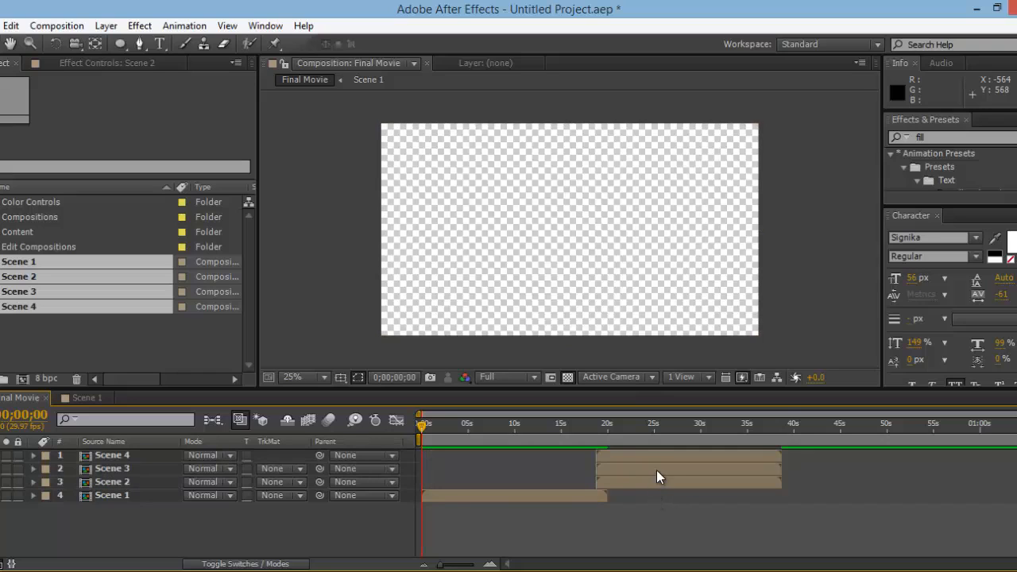
Step: Stagger the last two layers so Scene 3 starts at about 38 seconds and Scene 4 at about 57 seconds, each slightly overlapping the preceding scene
left_click(656, 469)
left_click(657, 454, "shift")
left_click_drag(629, 459, 806, 453)
left_click(871, 479)
left_click_drag(870, 461, 1016, 461)
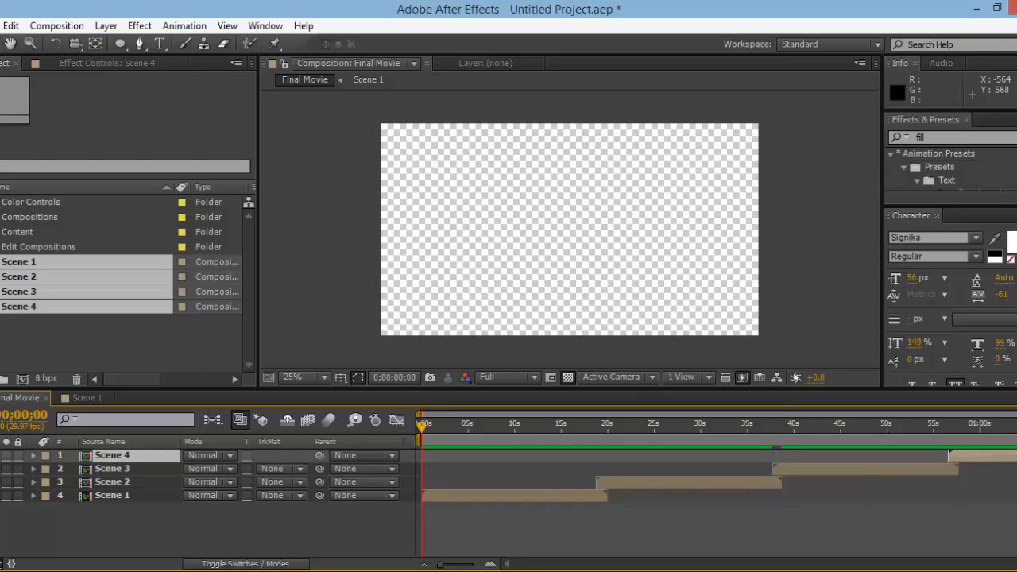
left_click(747, 504)
left_click(122, 496)
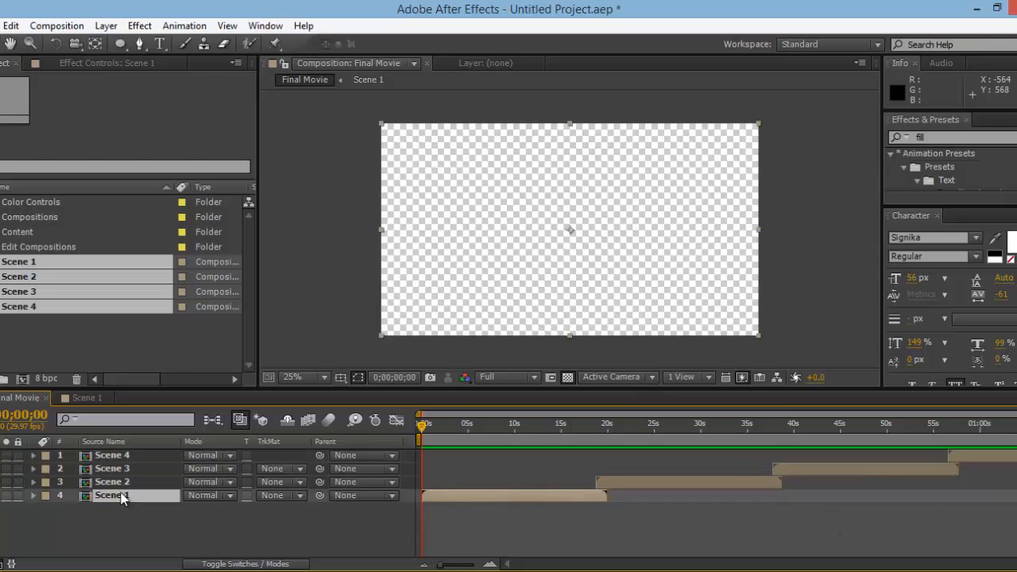
left_click(123, 483)
left_click(119, 469)
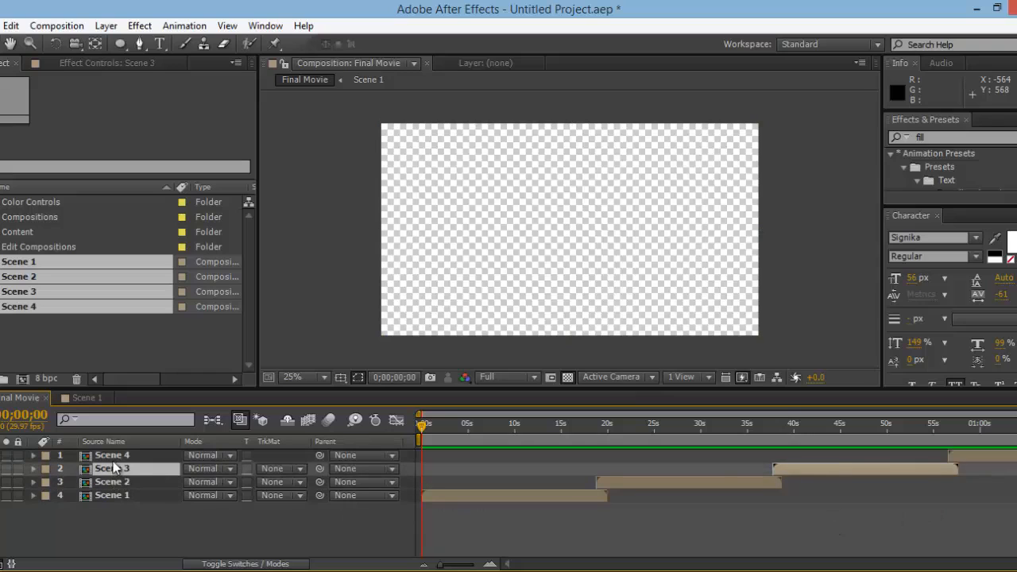
left_click(116, 455)
left_click(976, 495)
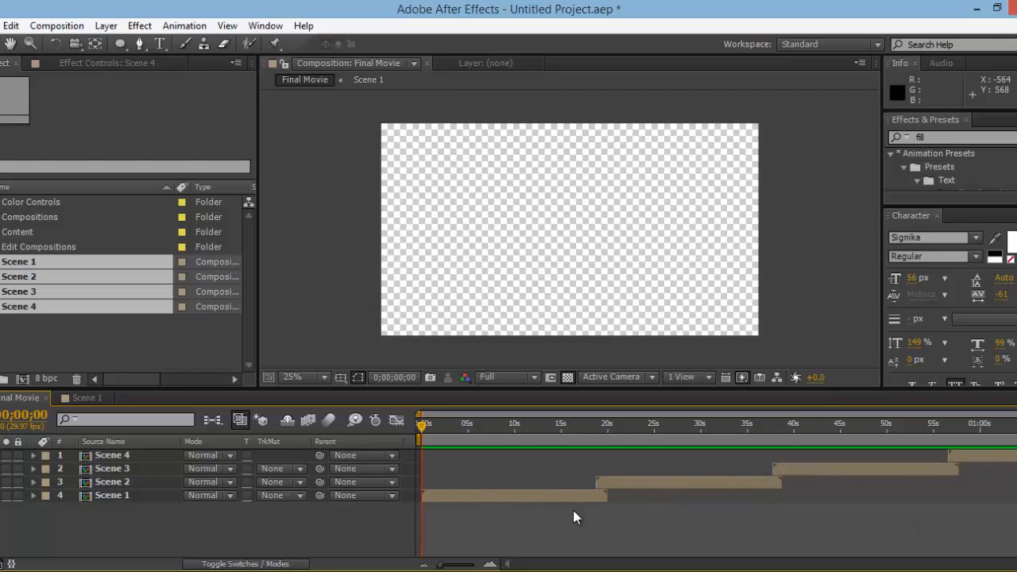
Step: Move the four compositions Scene 1 through Scene 4 into the Compositions folder of the project
left_click(125, 357)
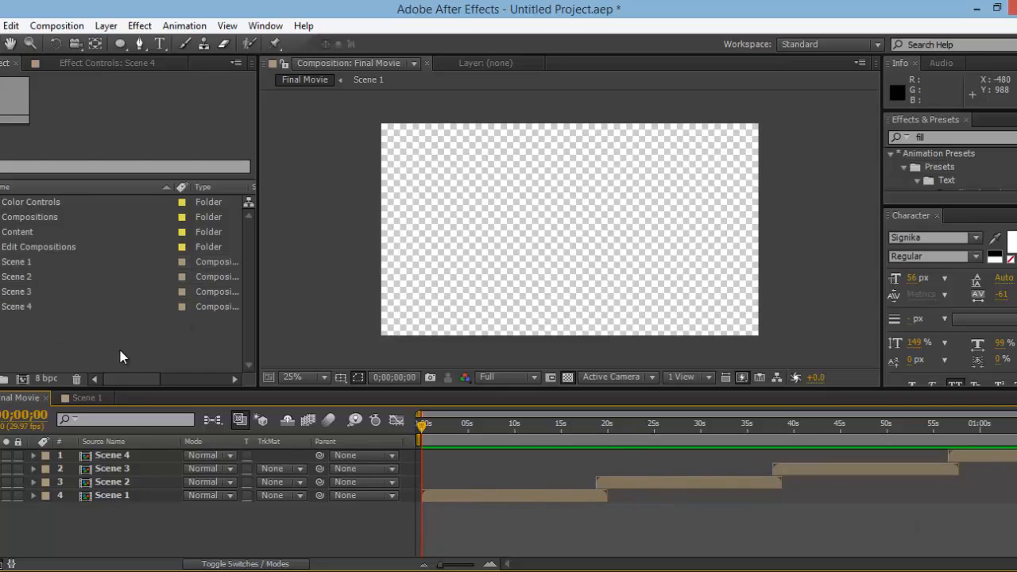
left_click_drag(48, 324, 12, 265)
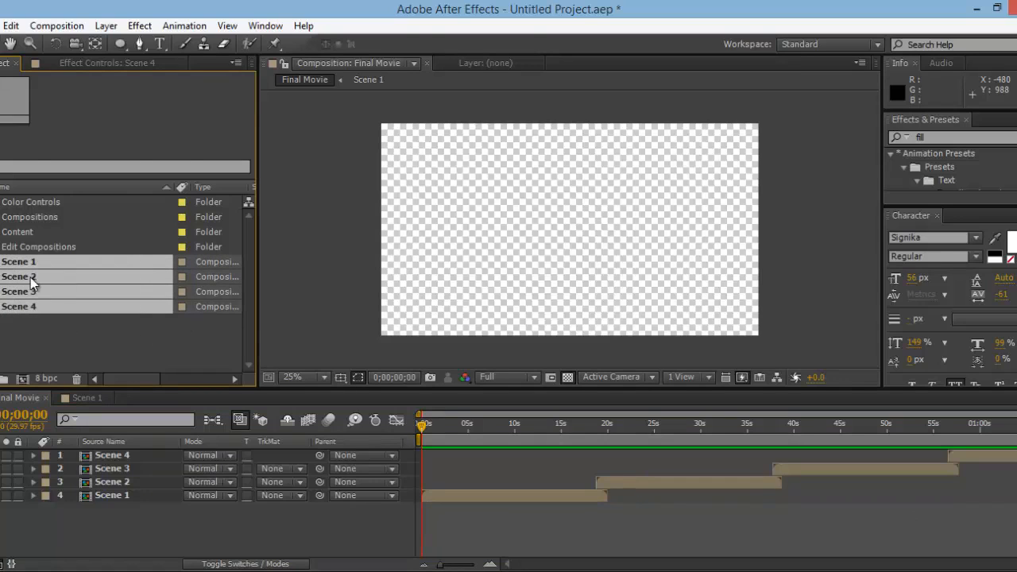
left_click(176, 335)
left_click_drag(170, 347, 7, 270)
left_click_drag(30, 263, 29, 219)
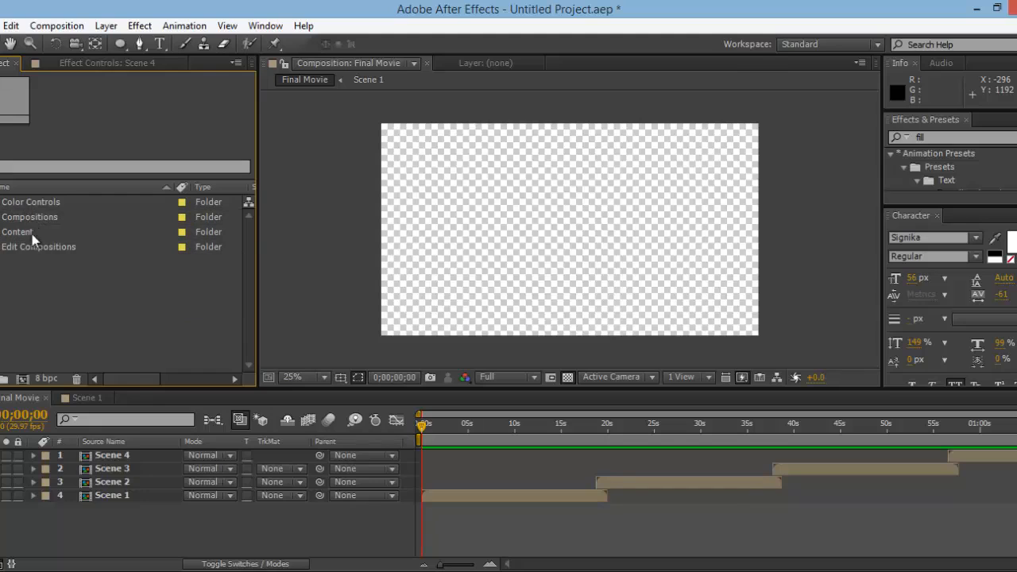